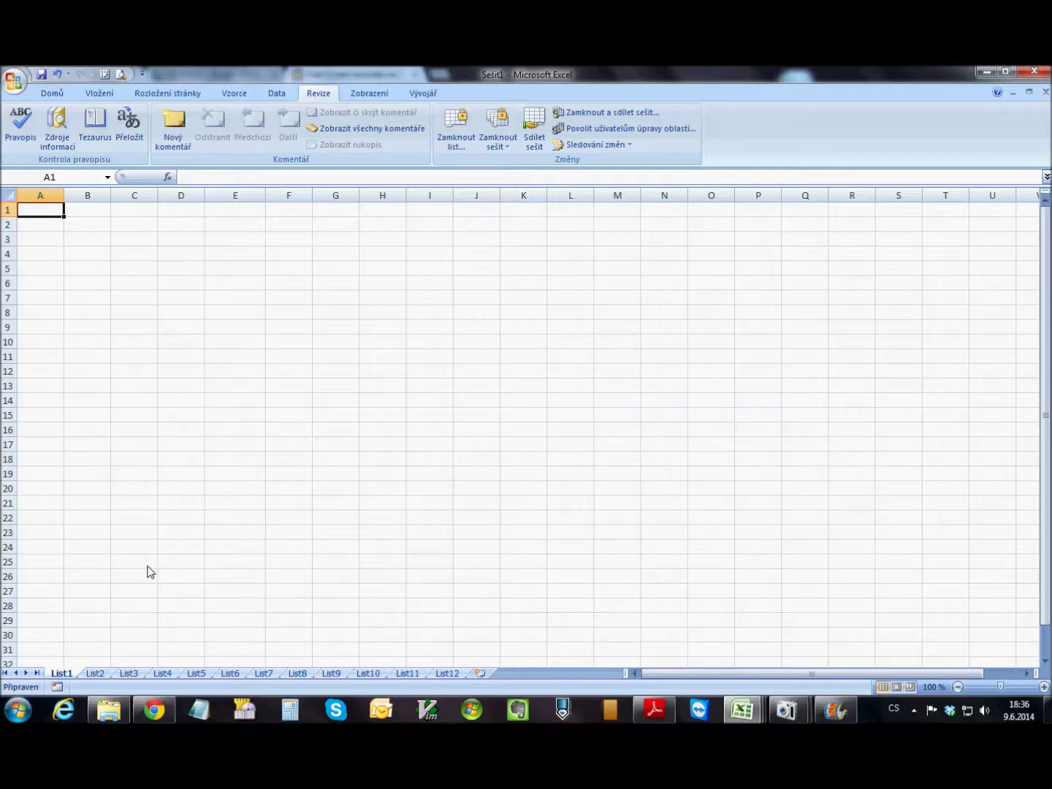
Group sheets List1–List12 and enter the headers Nákup in A1 and Prodej in B1.
ctrl+click(95, 673)
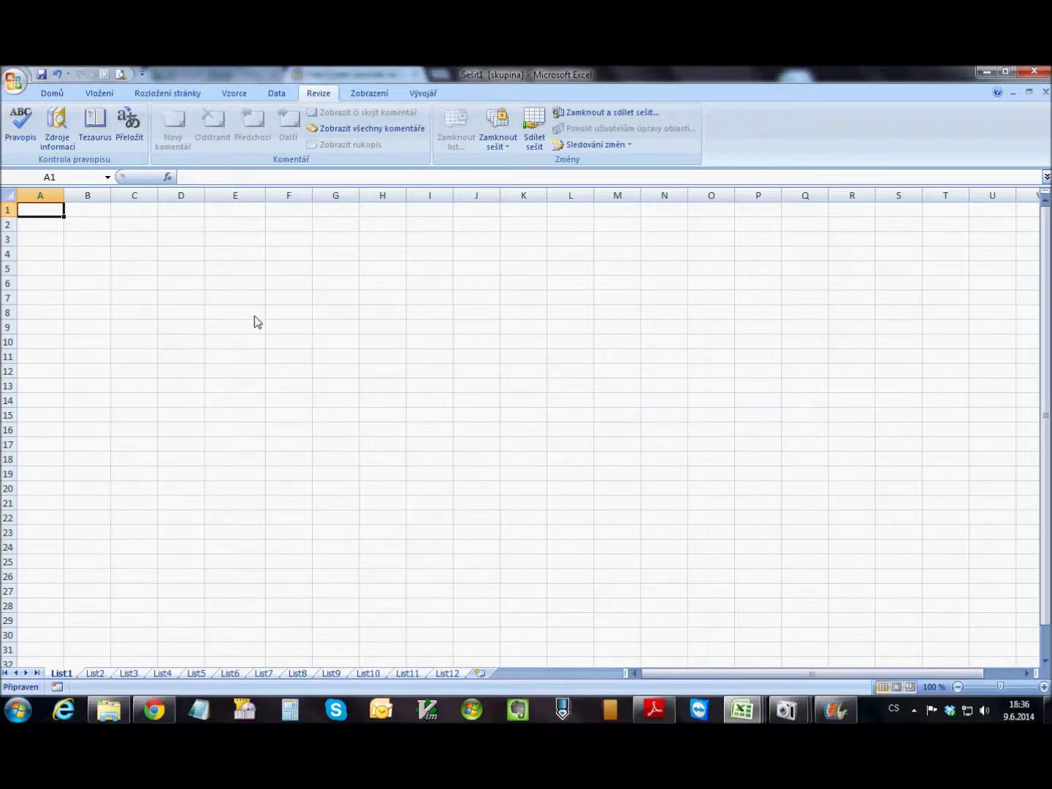
text(Nákup)
key(Tab)
text(Prodej)
key(Tab)
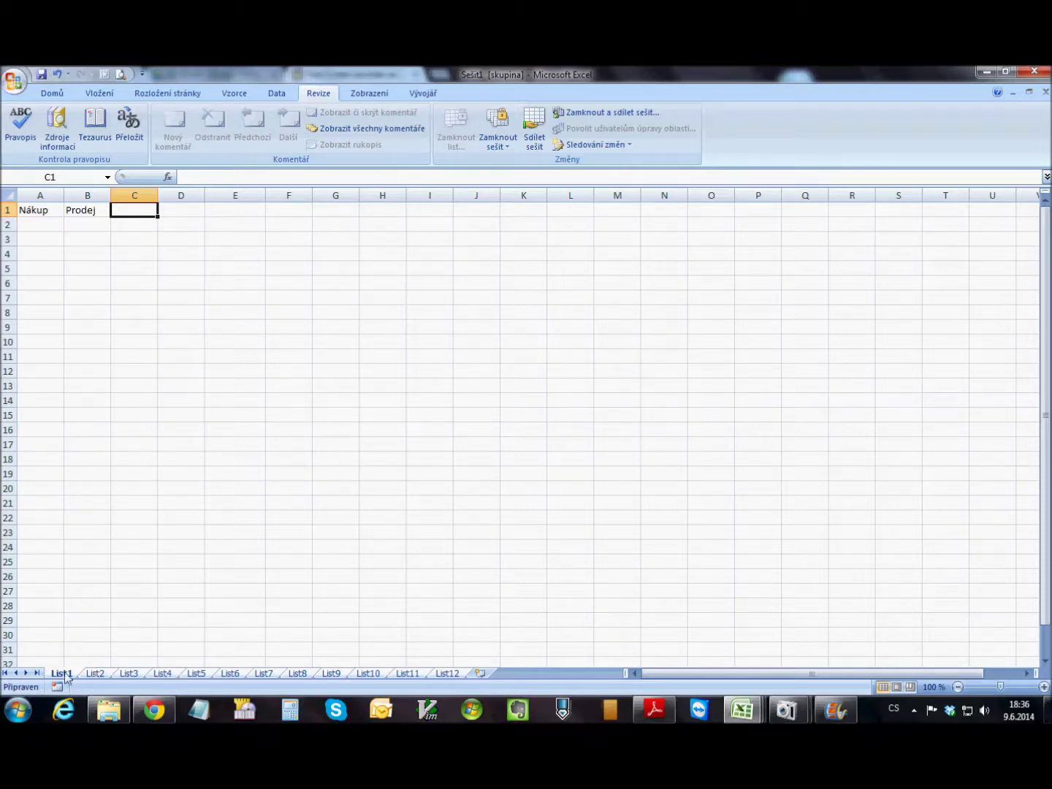
Ungroup the sheets, confirm Nákup and Prodej on List2 through List12, and return to List1.
click(94, 674)
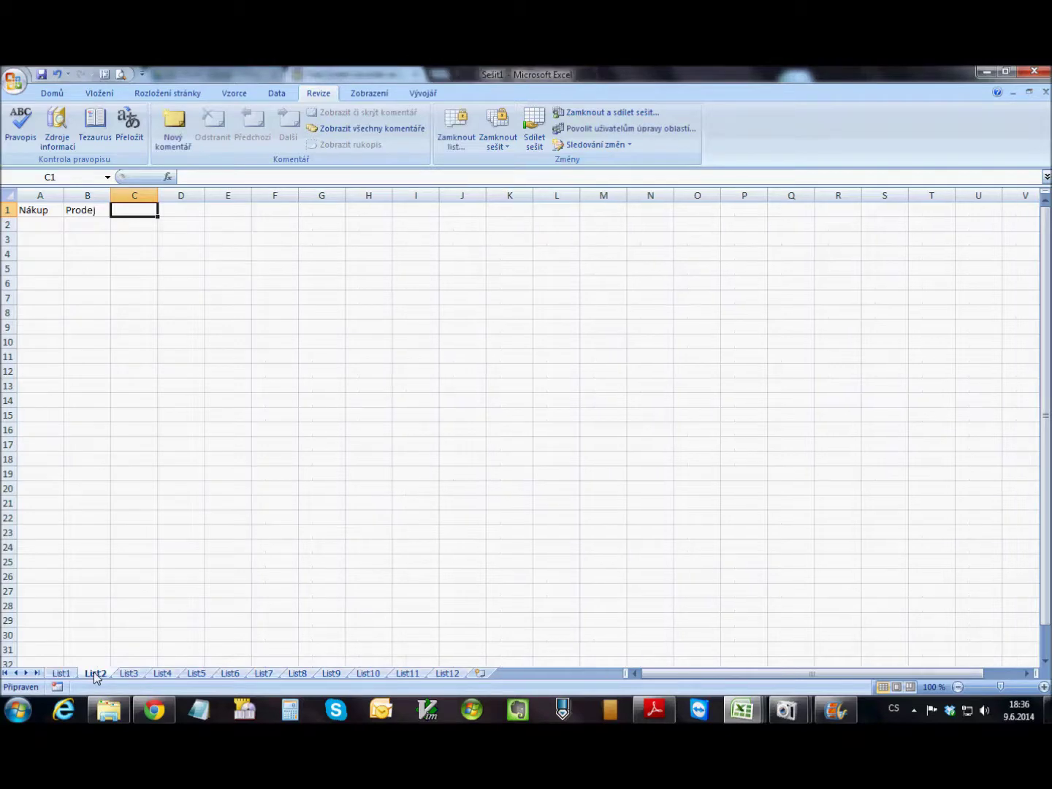
click(135, 676)
click(164, 676)
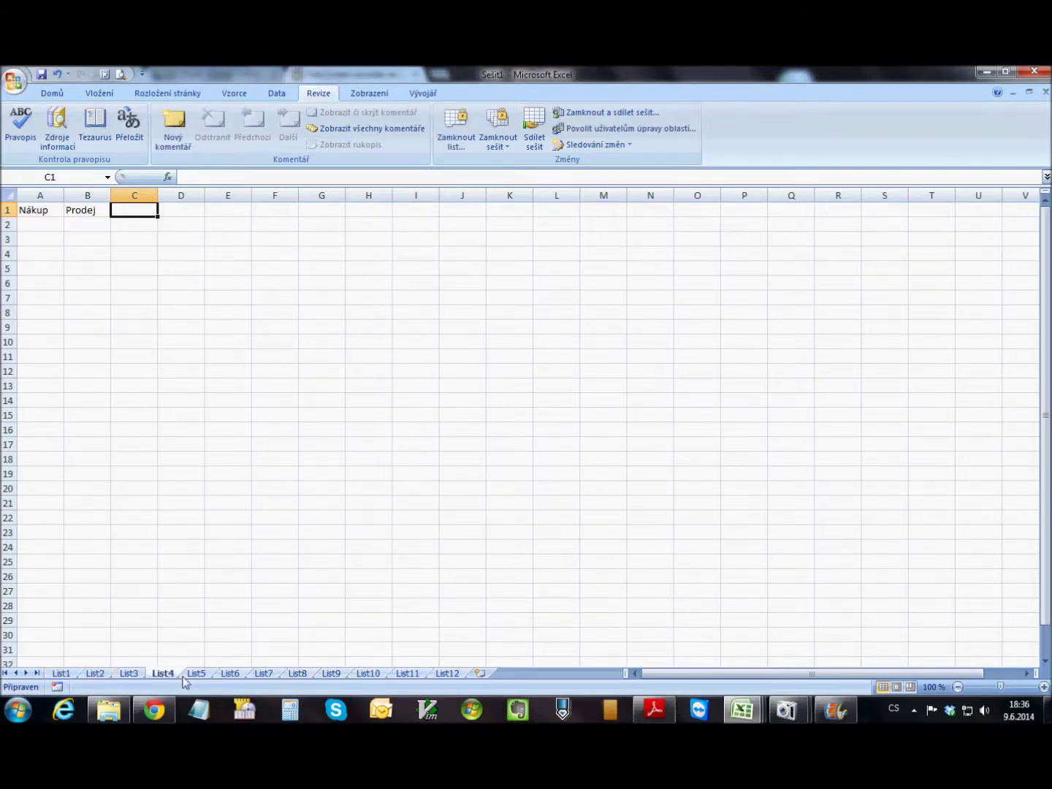
click(195, 675)
click(230, 674)
click(264, 674)
click(295, 675)
click(332, 675)
click(368, 675)
click(408, 675)
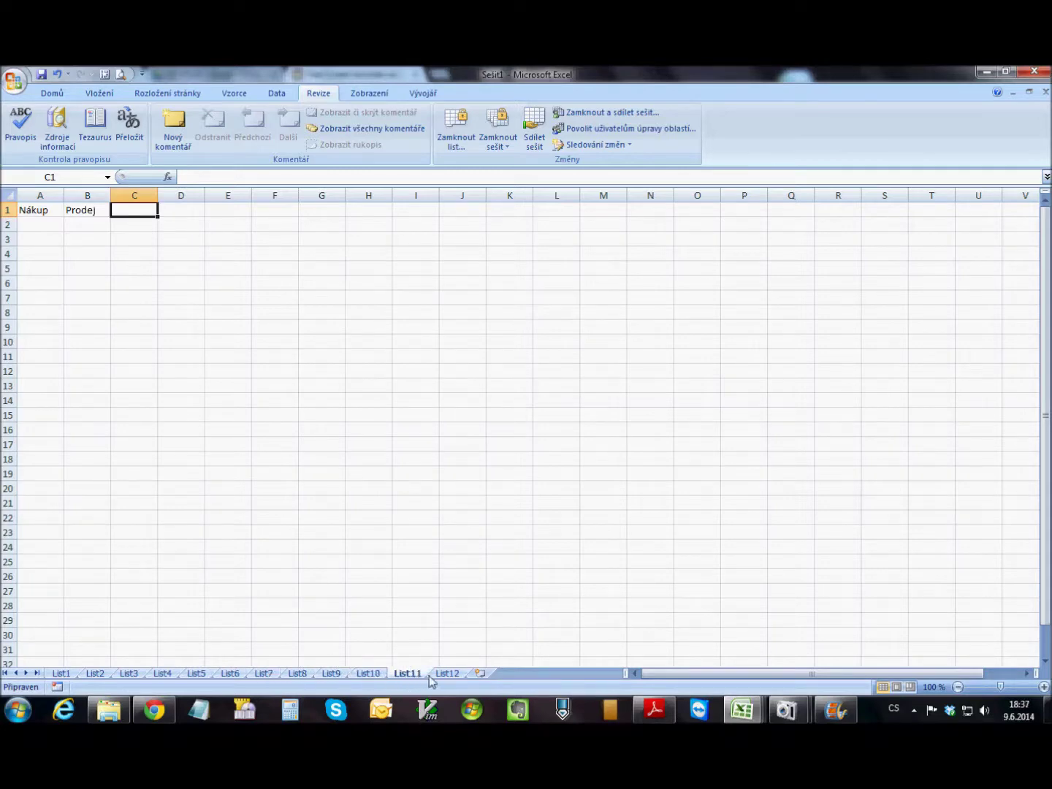
click(449, 675)
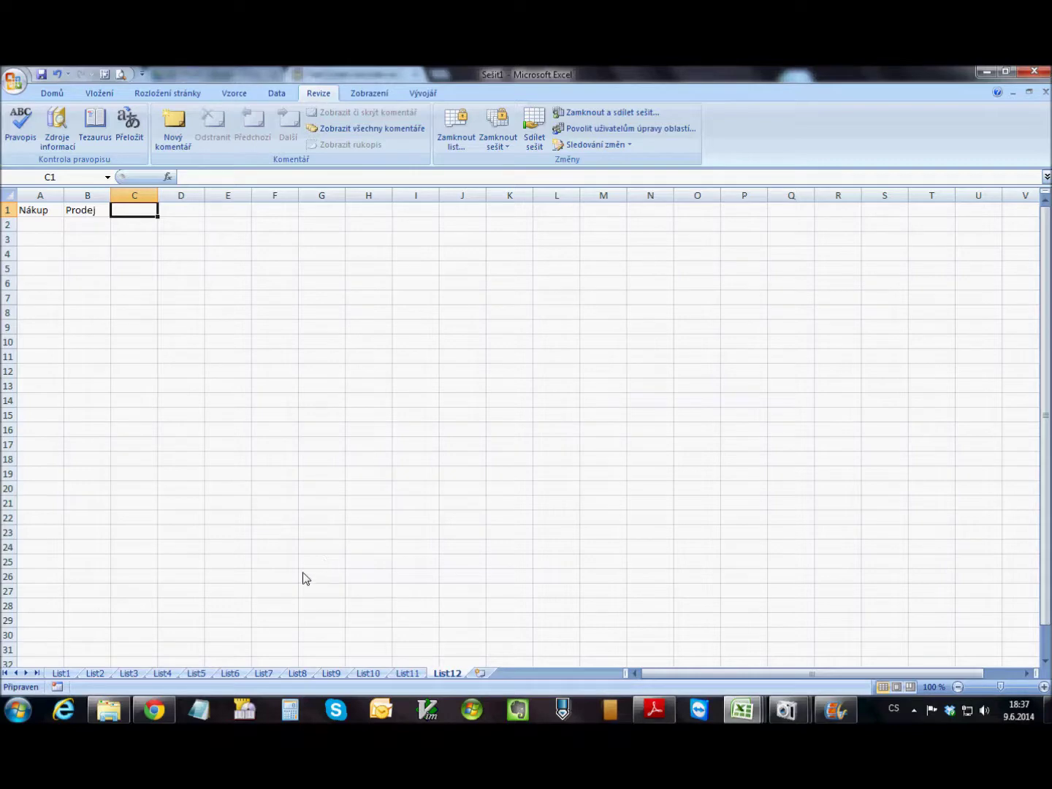
click(60, 674)
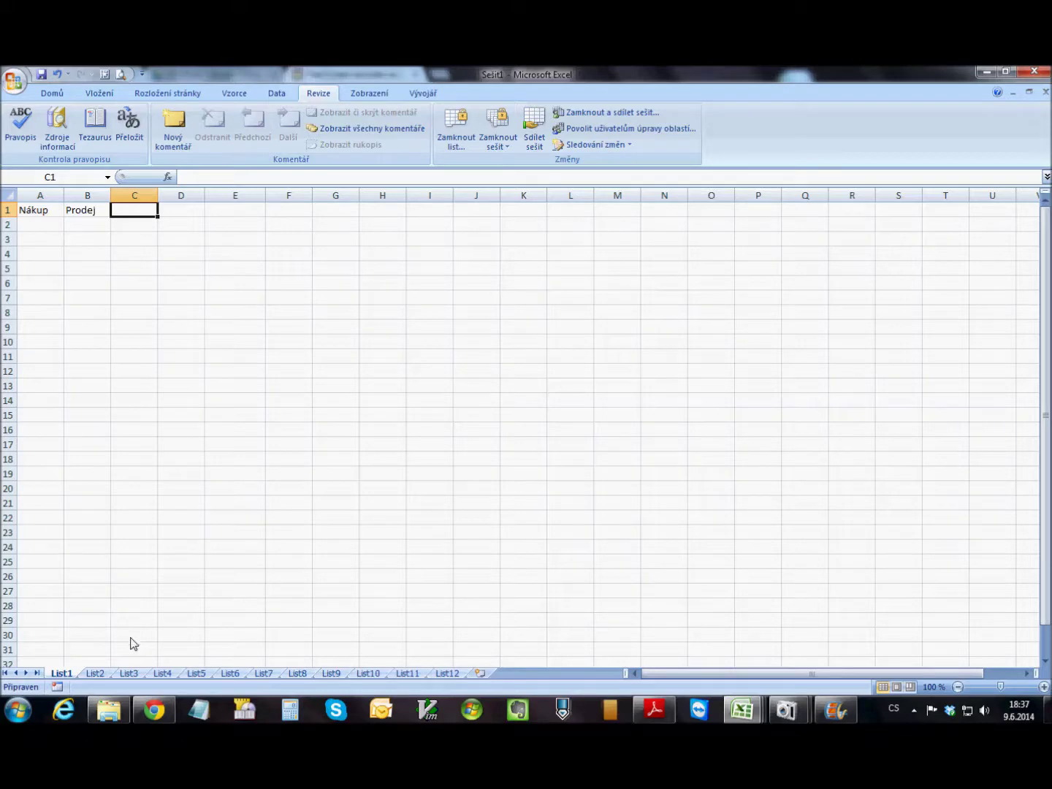
Regroup the sheets, enter the header Měna in C1, and view List2 to check it.
ctrl+click(95, 674)
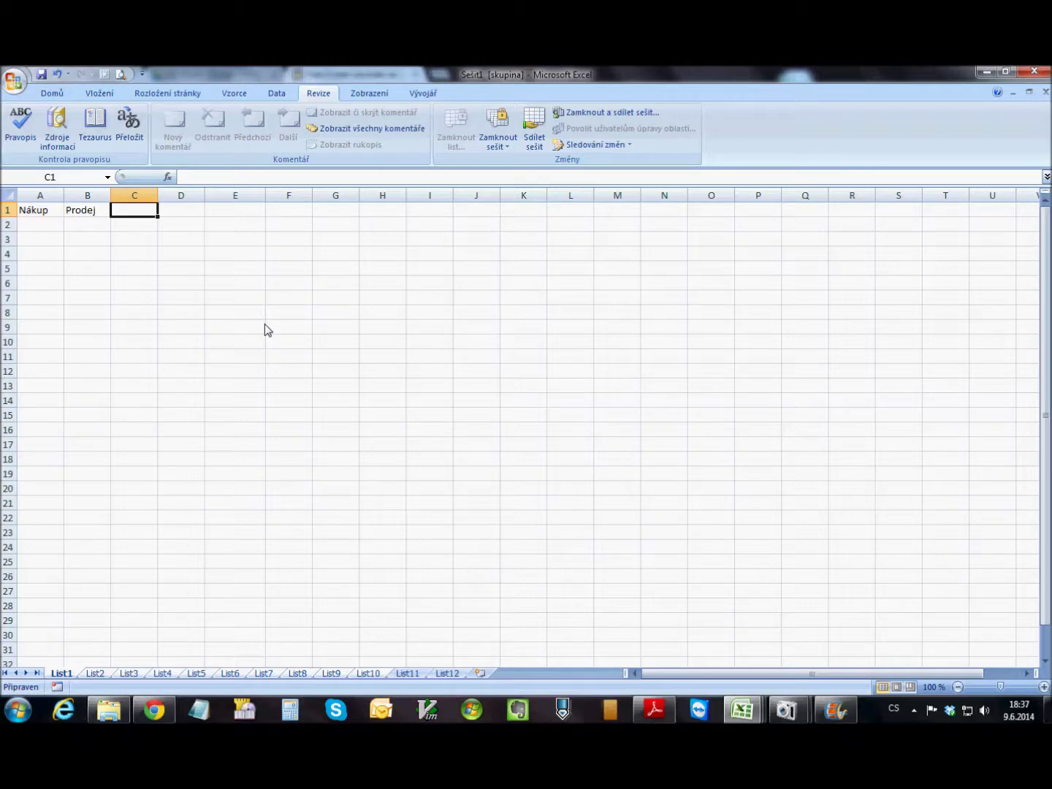
text(M)
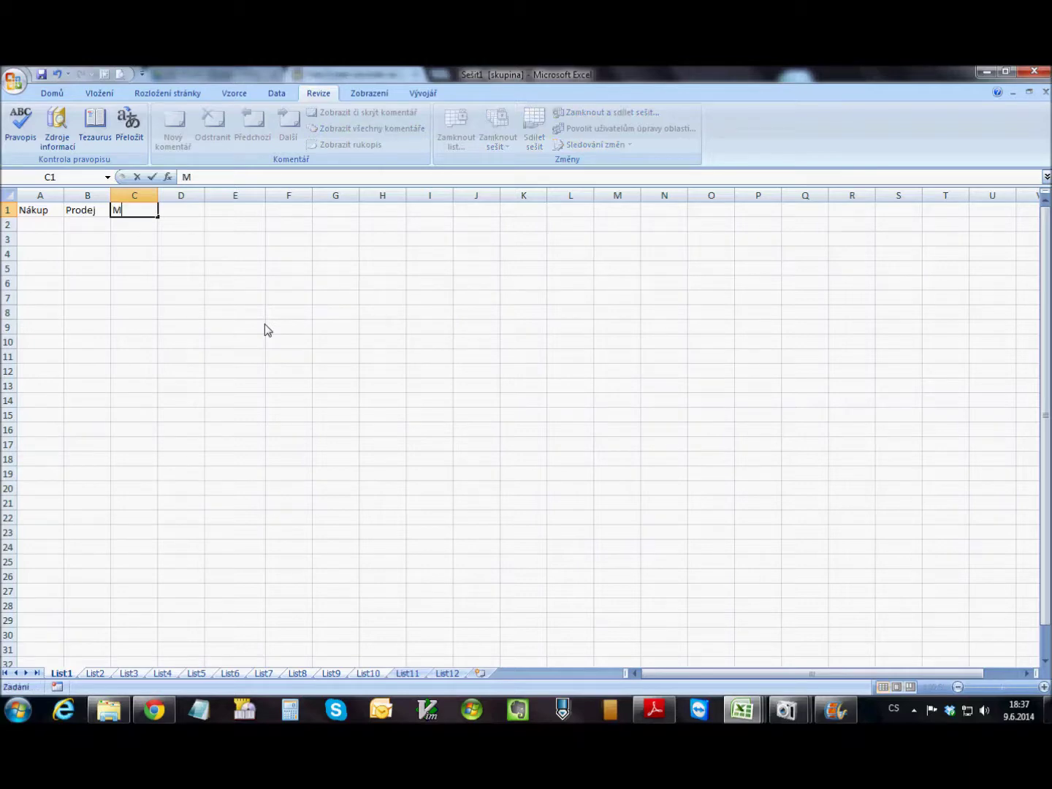
text(ěna)
key(Tab)
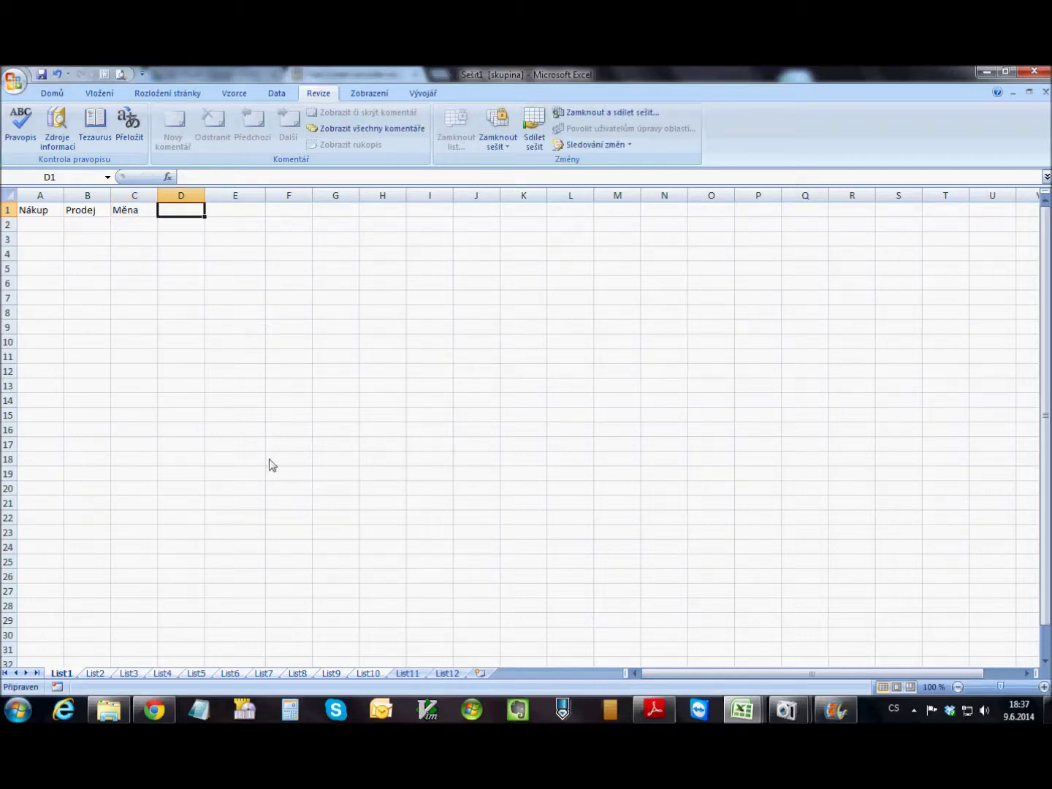
click(95, 673)
Check sheets List3 through List10 for the Měna header in C1.
click(128, 673)
click(162, 673)
click(195, 673)
click(230, 672)
click(261, 673)
click(296, 674)
click(337, 675)
click(369, 676)
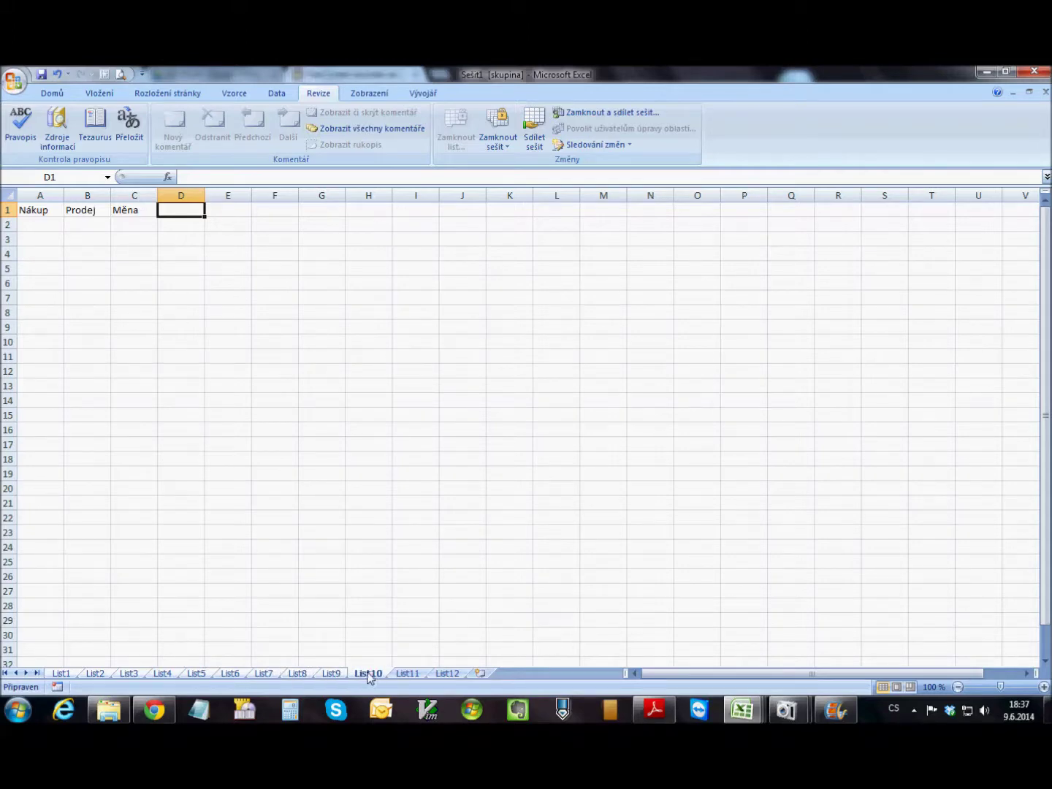
Find that List11 and List12 lack Měna and group just those two sheets.
click(403, 674)
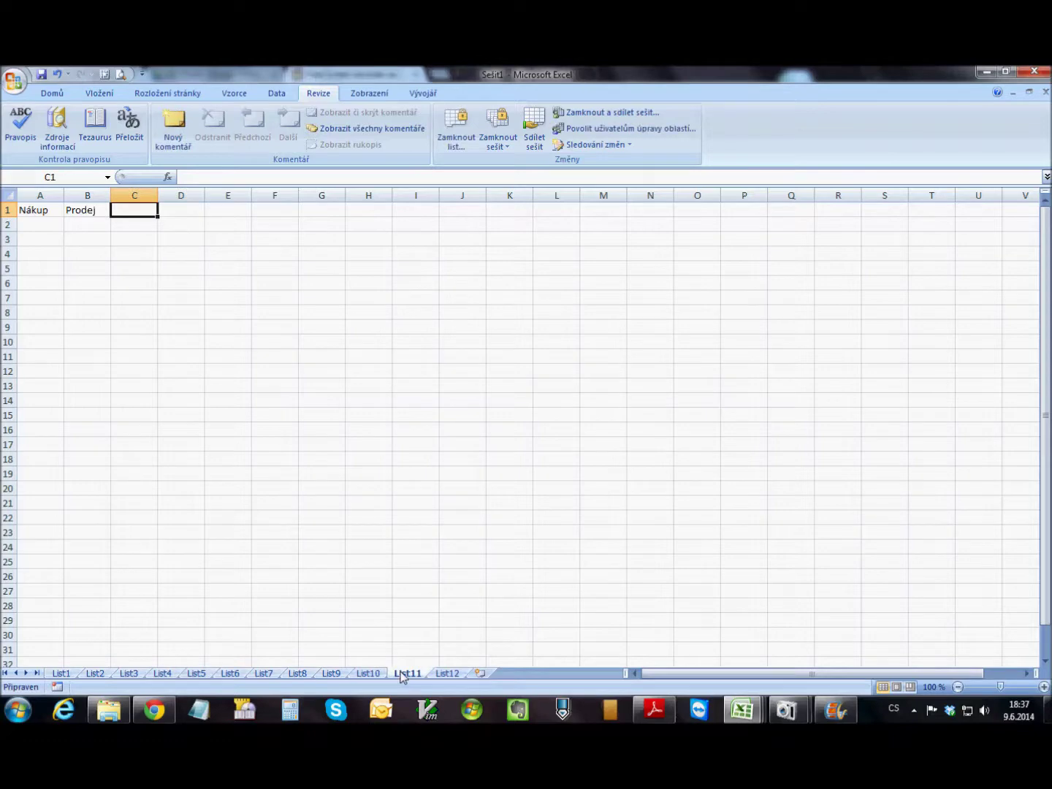
click(457, 675)
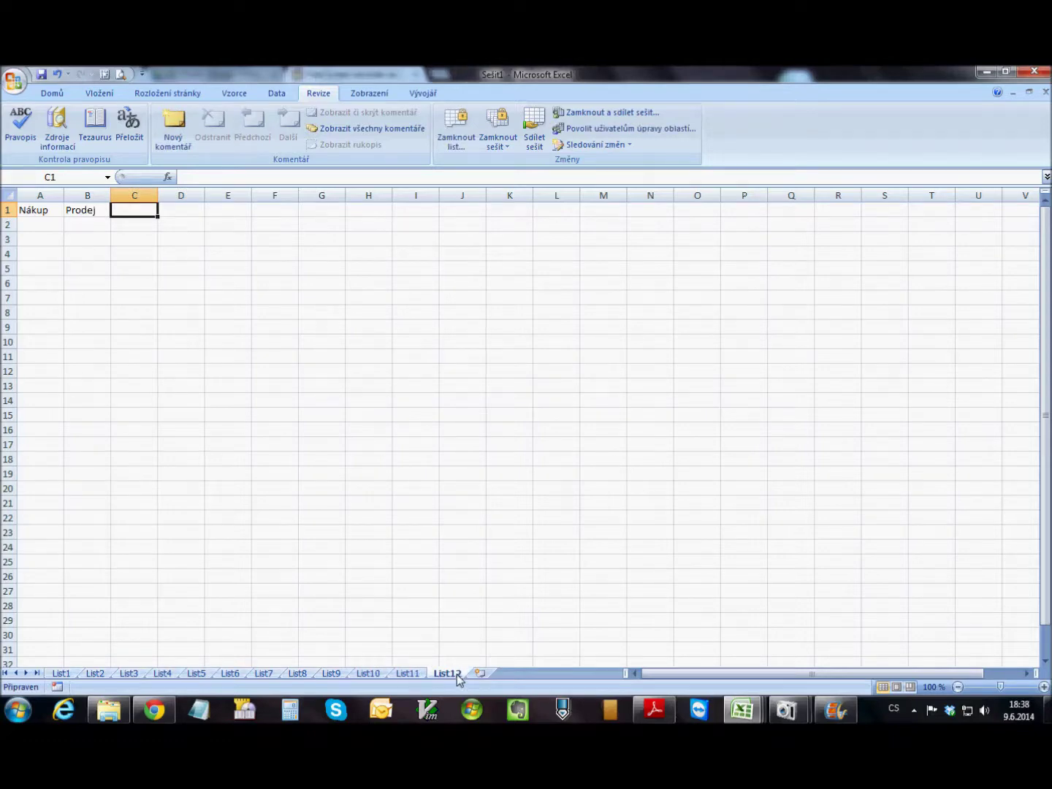
click(407, 675)
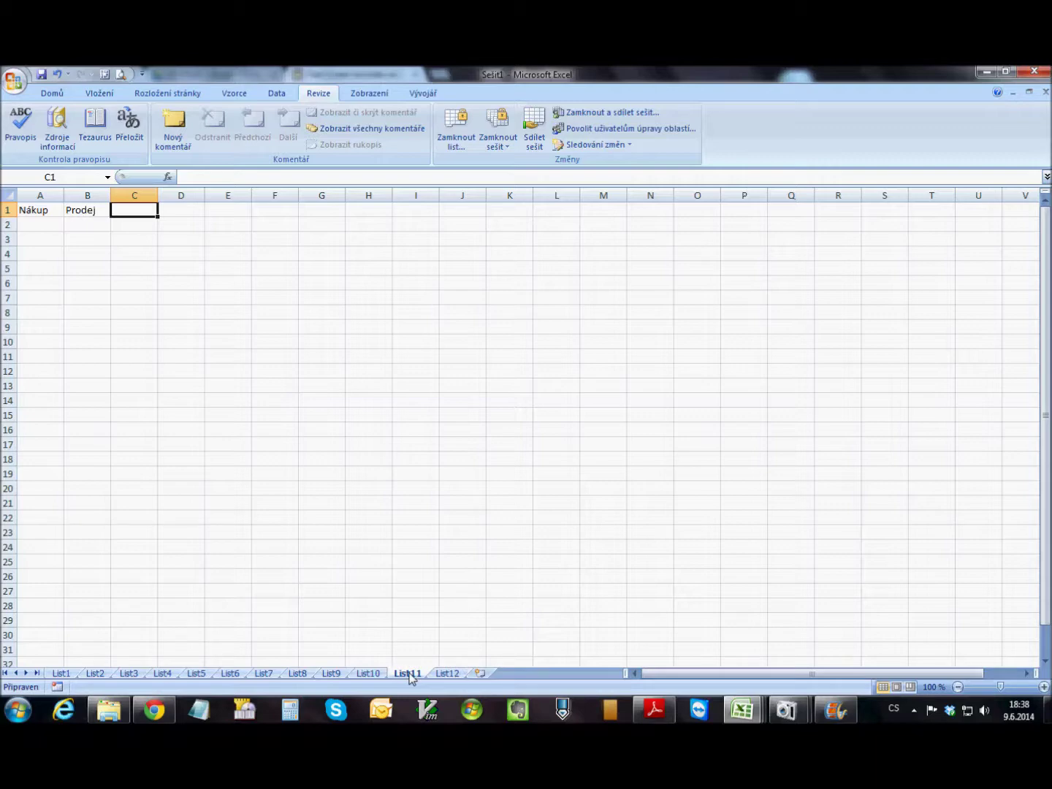
ctrl+click(449, 673)
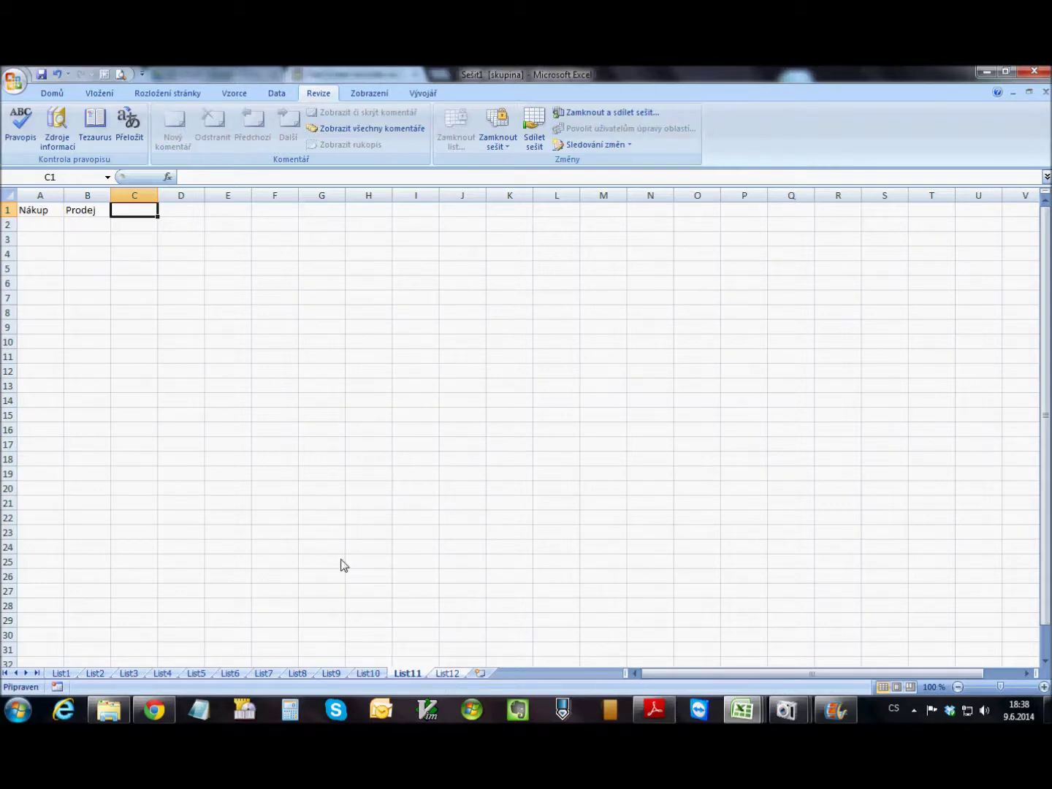
Enter Měna in C1 on the grouped List11 and List12, then confirm it on List12.
text(Měna)
key(Return)
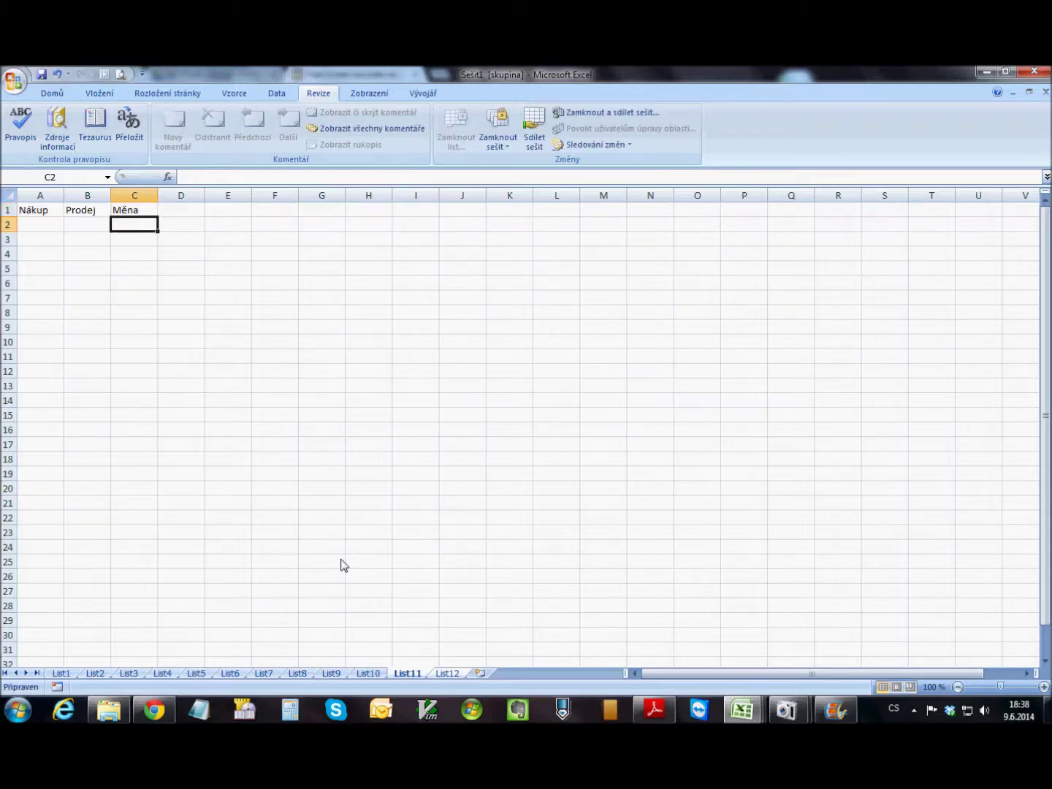
click(447, 674)
click(411, 666)
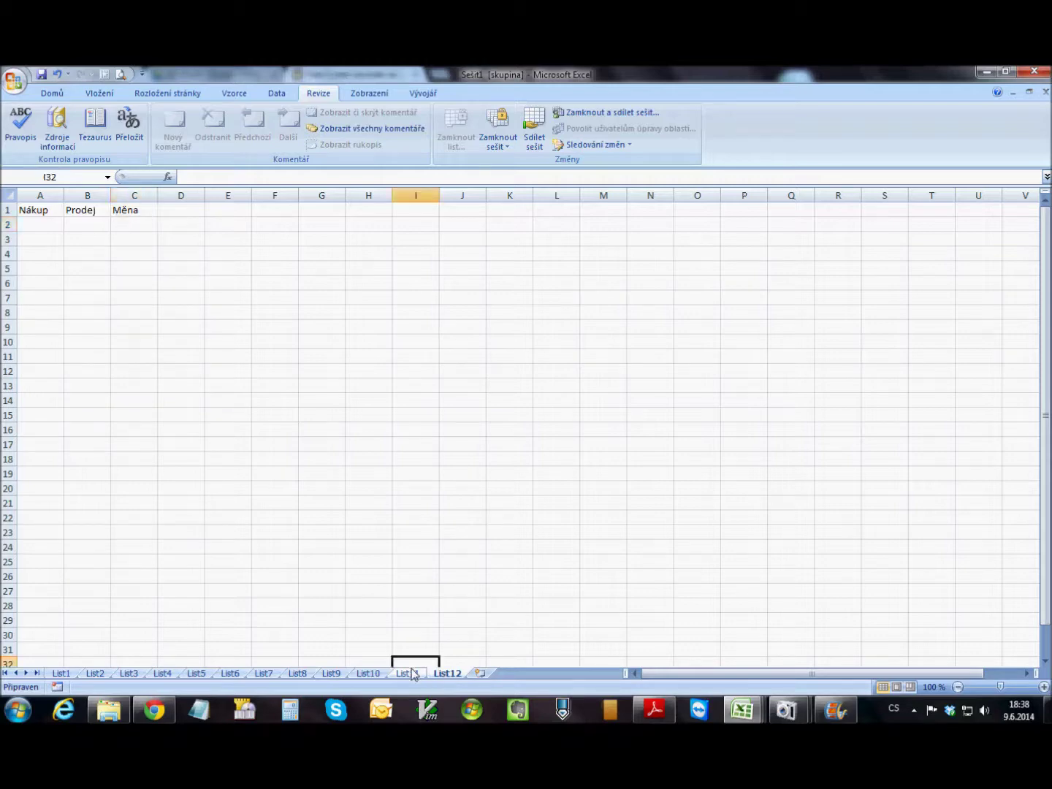
Select a cell in the grid and move back to List11 with Ctrl+PageUp.
click(477, 608)
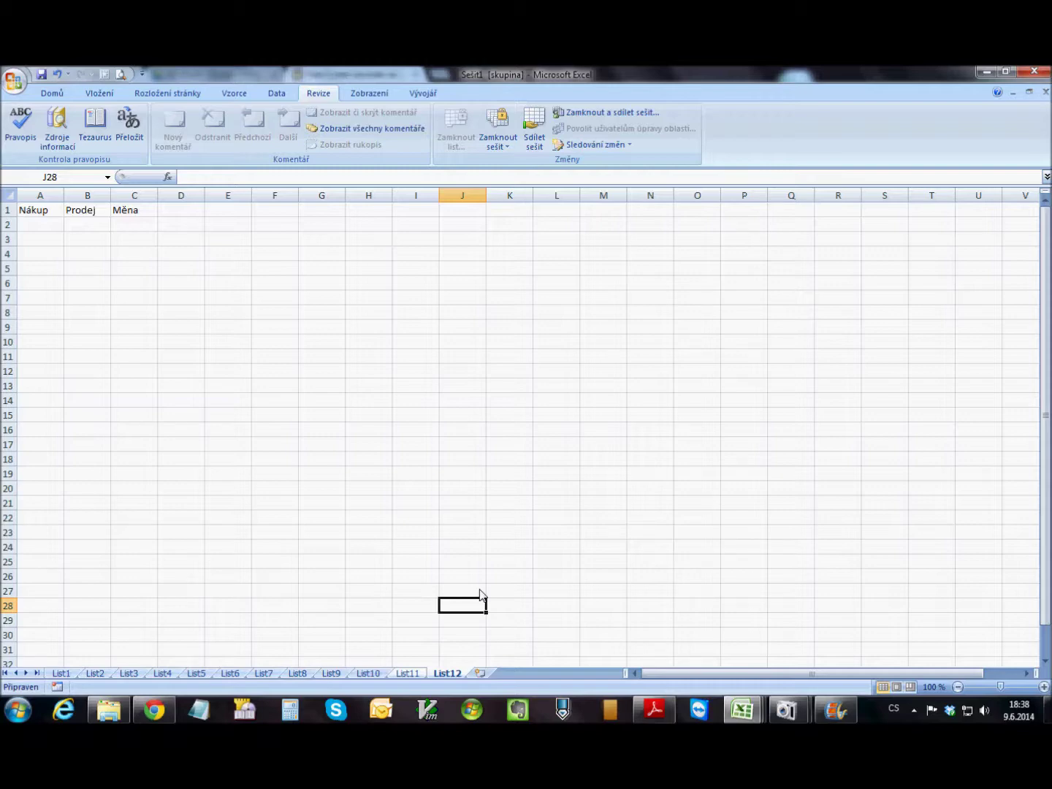
key(ctrl+Page_Up)
key(ctrl+Page_Up)
key(ctrl+Page_Up)
key(ctrl+Page_Up)
key(ctrl+Page_Up)
key(ctrl+Page_Up)
key(ctrl+Page_Up)
key(ctrl+Page_Up)
key(ctrl+Page_Up)
key(ctrl+Page_Up)
key(ctrl+Page_Up)
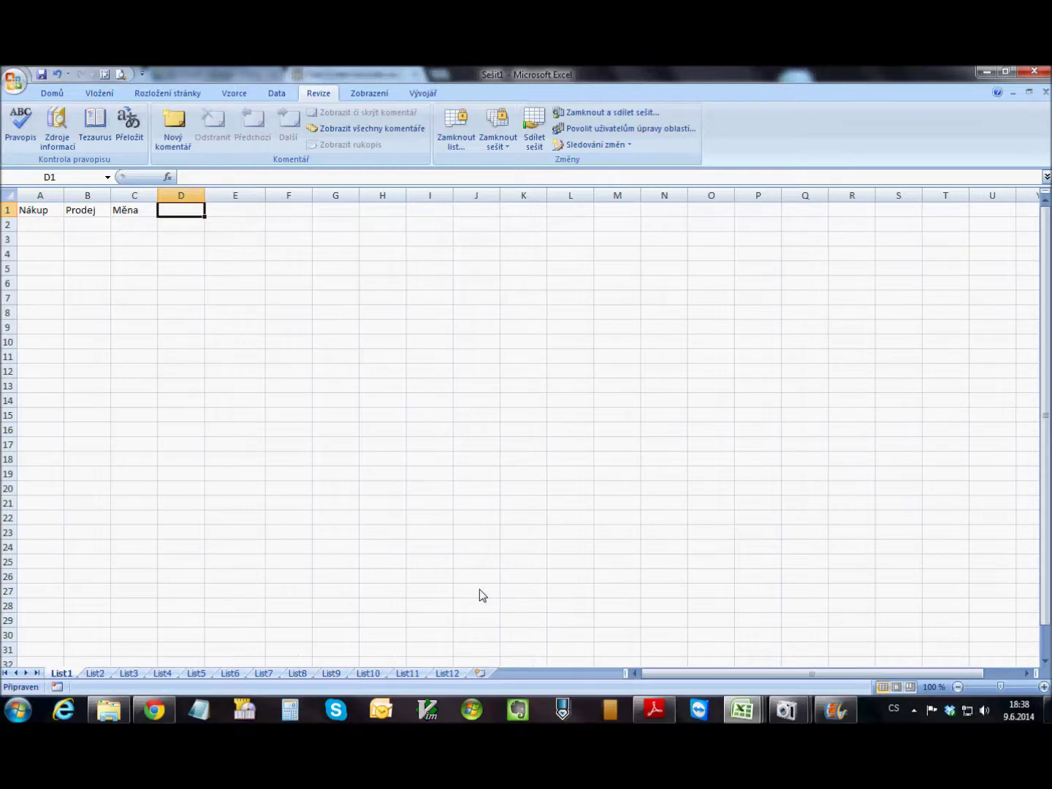